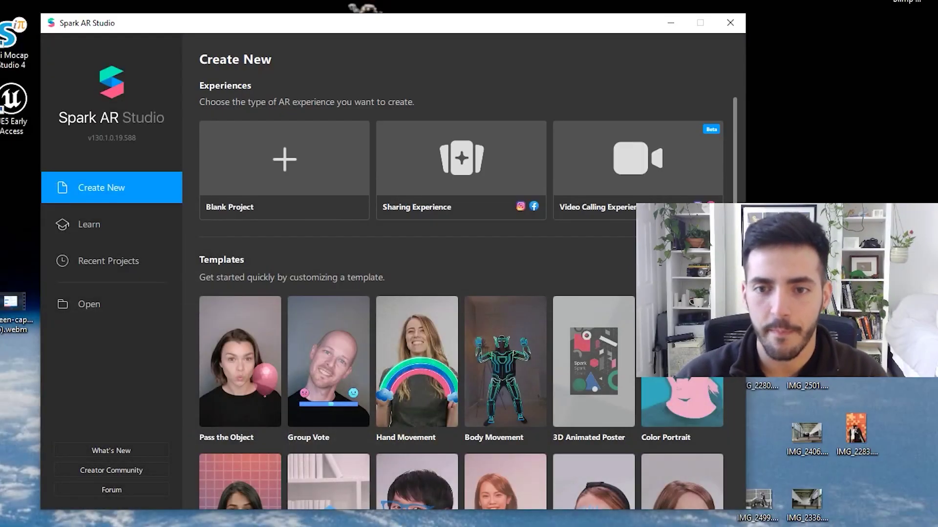
Start a new project from the 3D Animated Poster template.
{"action": "left_click_drag", "start_coordinate": [429, 32], "coordinate": [341, 45]}
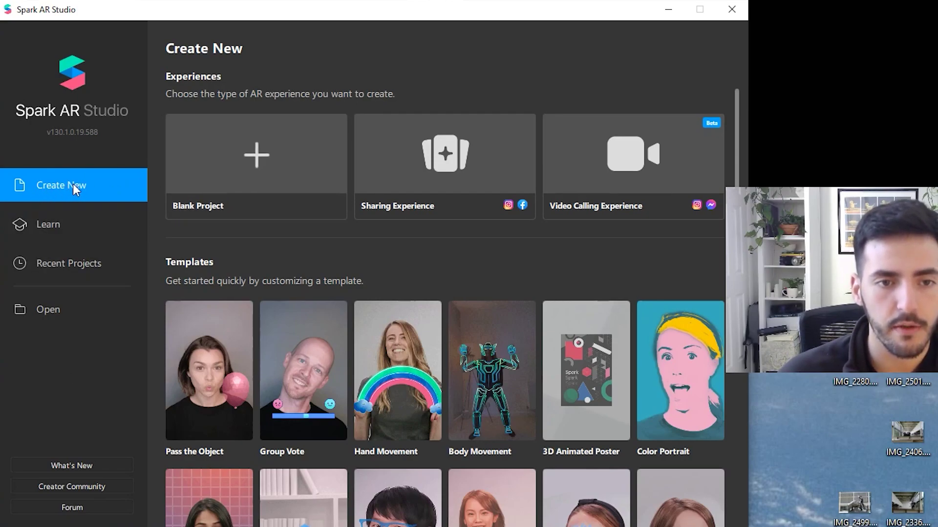
{"action": "mouse_move", "coordinate": [579, 391]}
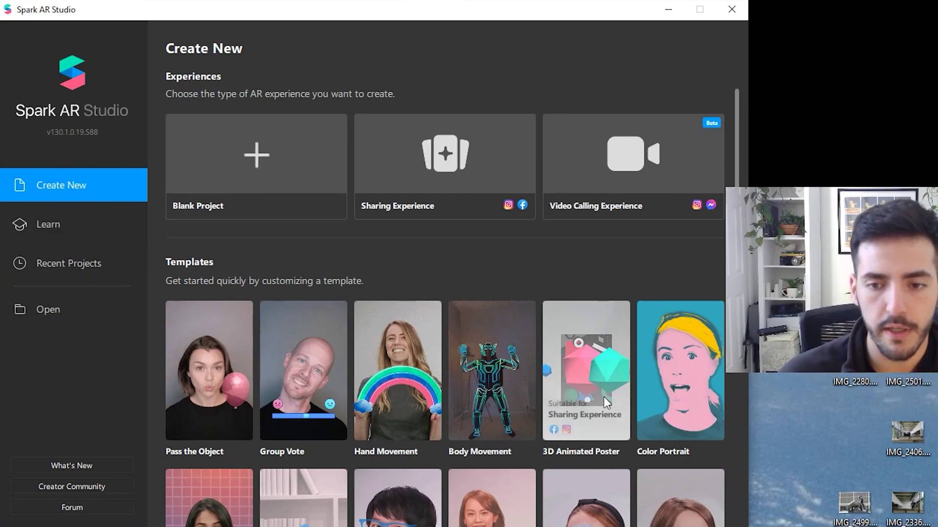
{"action": "left_click", "coordinate": [576, 375]}
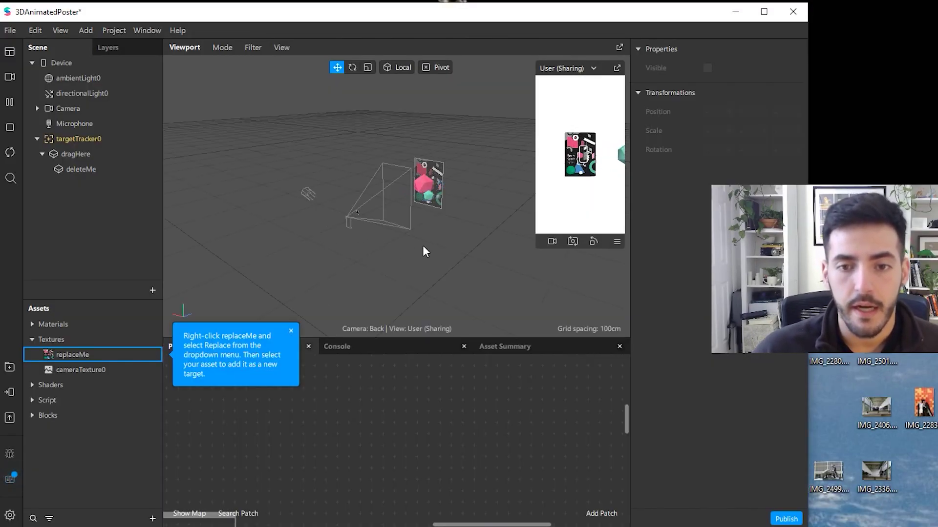
{"action": "scroll", "coordinate": [424, 251], "scroll_direction": "up", "scroll_amount": 5}
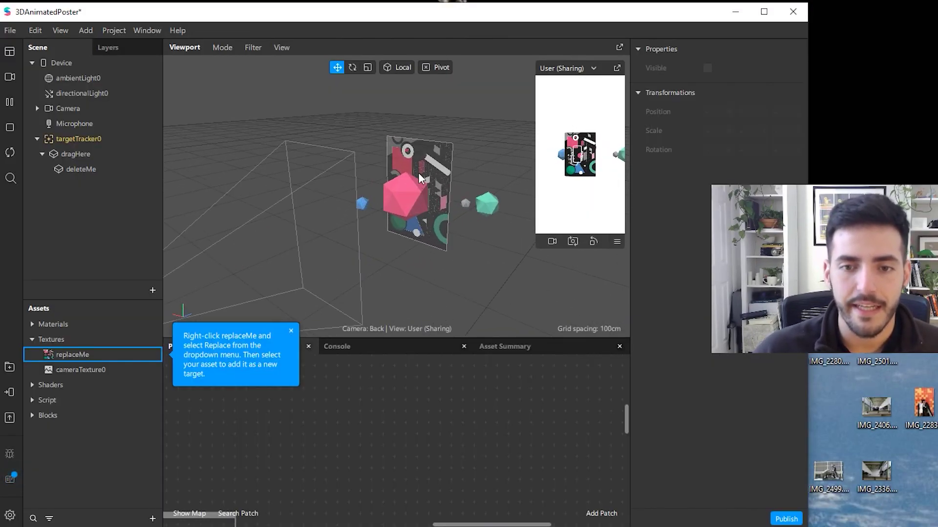
Inspect targetTracker0's settings and the dragHere block's properties.
{"action": "left_click", "coordinate": [422, 177]}
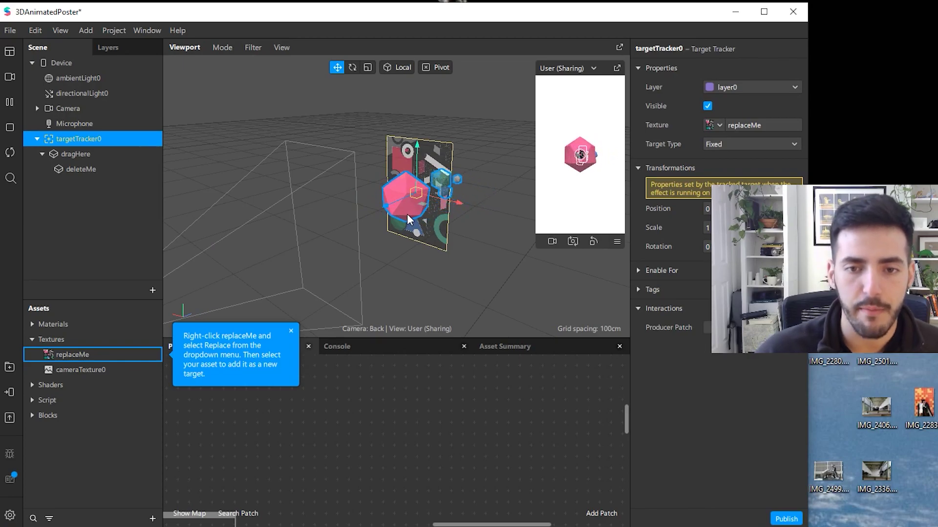
{"action": "left_click", "coordinate": [419, 287]}
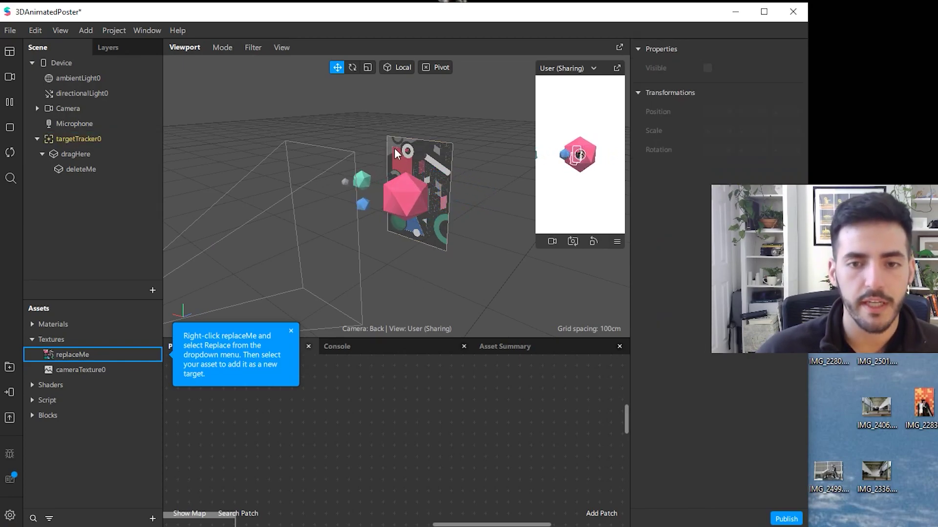
{"action": "left_click", "coordinate": [439, 163]}
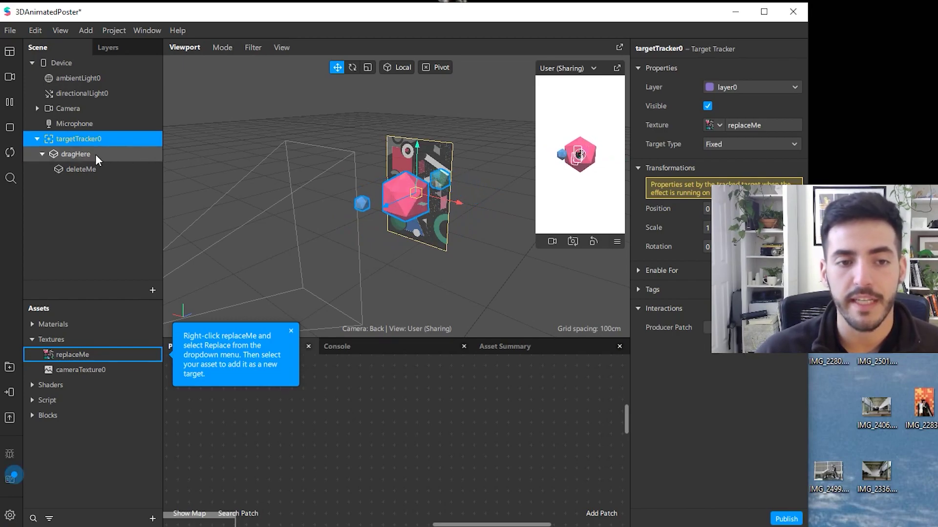
{"action": "left_click", "coordinate": [80, 155]}
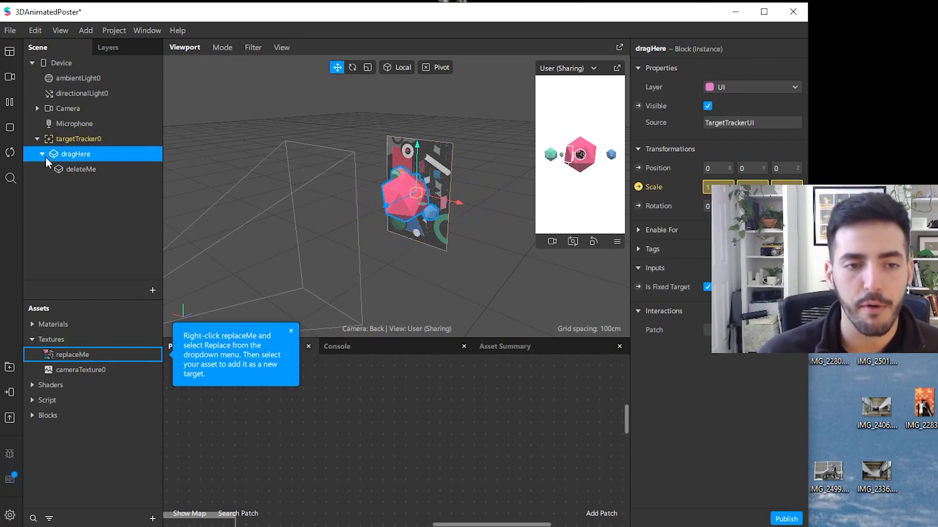
{"action": "left_click", "coordinate": [65, 139]}
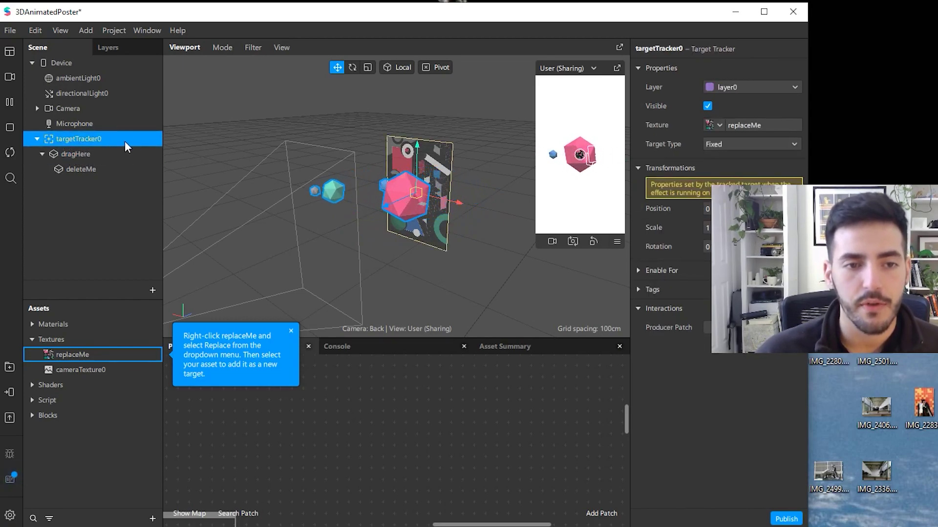
Set targetTracker0's texture to a new Section Linework PNG from the Drawings folder.
{"action": "left_click", "coordinate": [719, 126]}
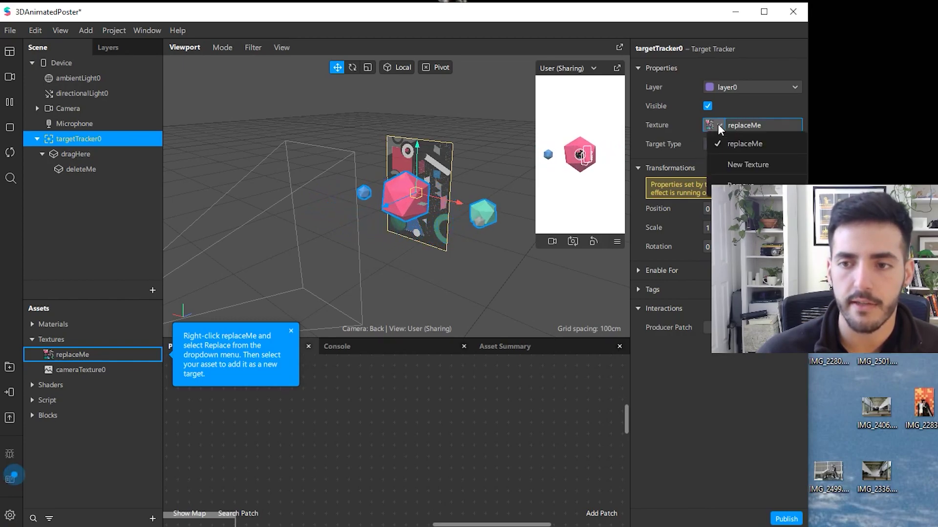
{"action": "left_click", "coordinate": [746, 168]}
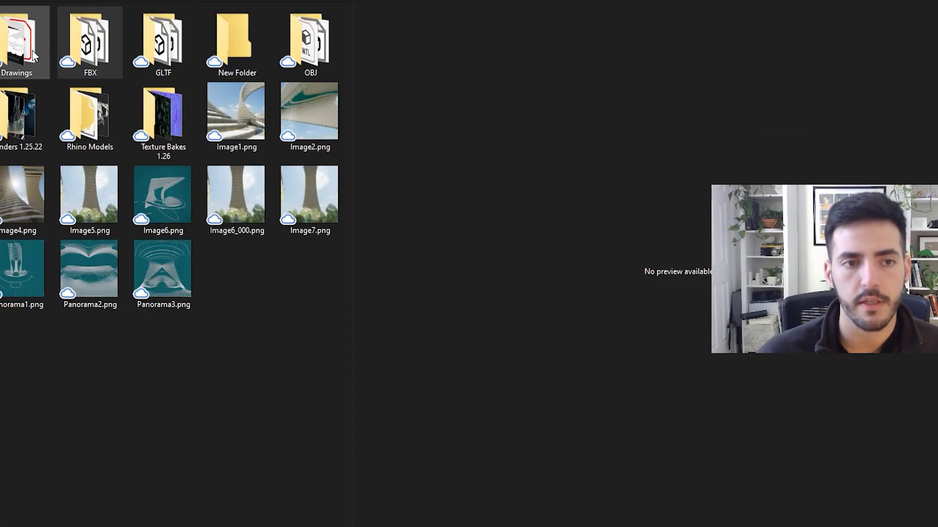
{"action": "double_click", "coordinate": [34, 55]}
{"action": "left_click", "coordinate": [16, 149]}
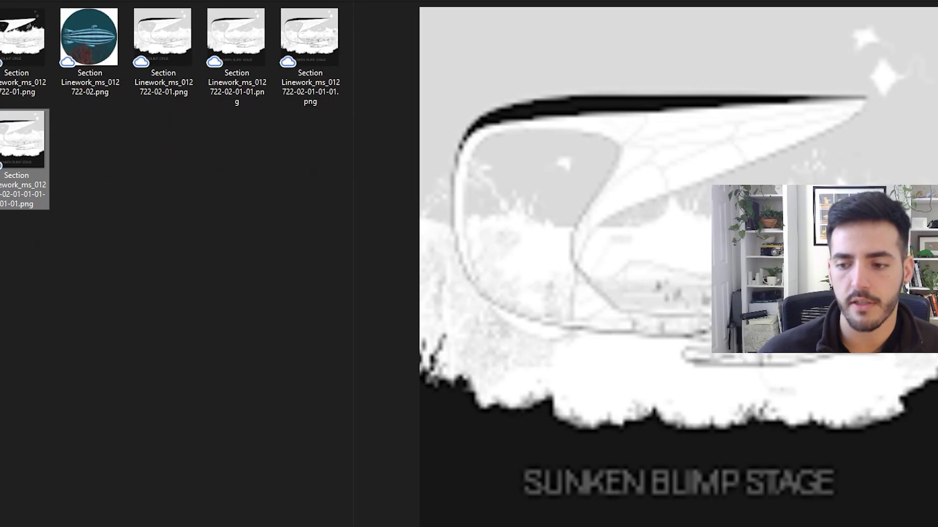
{"action": "key", "text": "Return"}
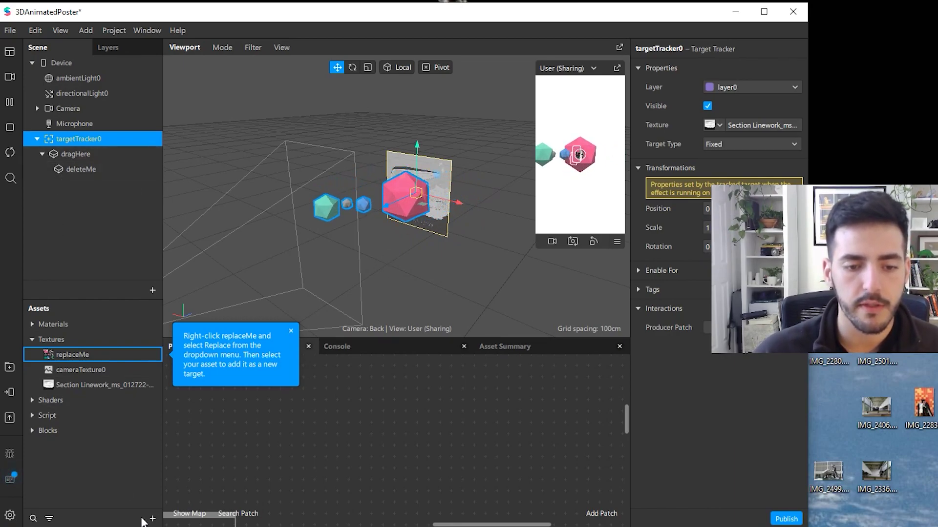
Import the Stage 2.13 file from the 3D models folder into Assets.
{"action": "left_click", "coordinate": [152, 519]}
{"action": "mouse_move", "coordinate": [163, 337]}
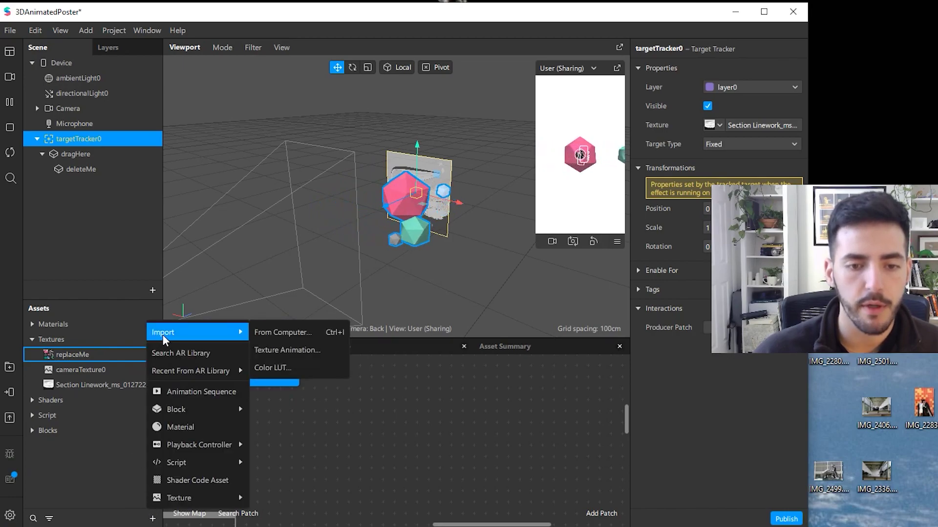
{"action": "left_click", "coordinate": [280, 331]}
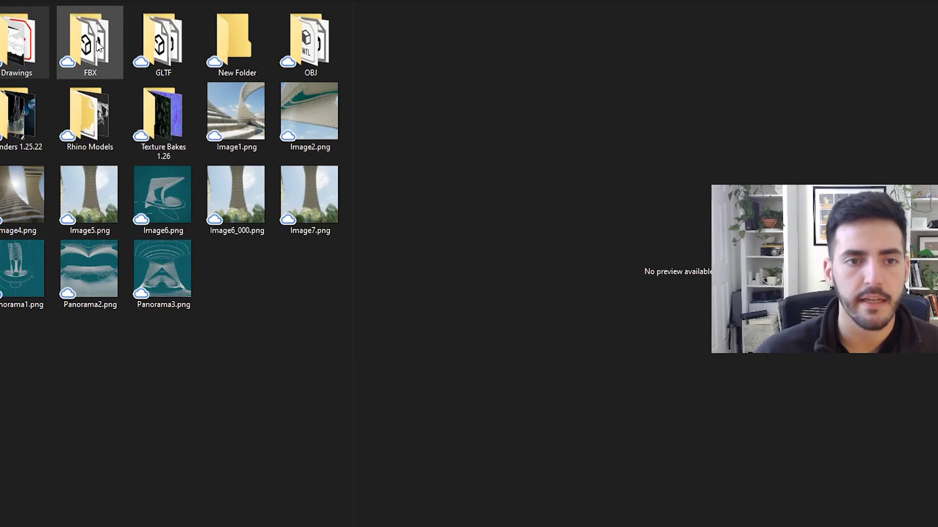
{"action": "double_click", "coordinate": [89, 39]}
{"action": "left_click", "coordinate": [110, 67]}
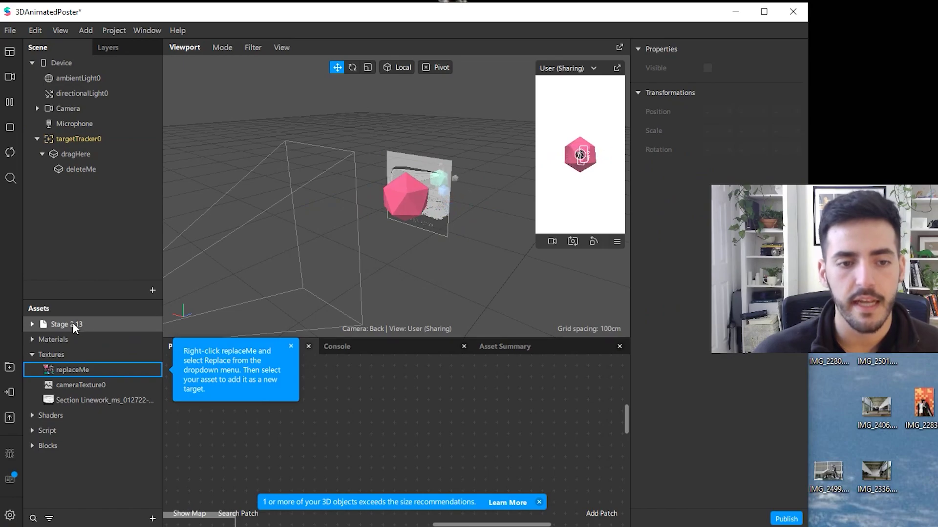
{"action": "left_click", "coordinate": [32, 324]}
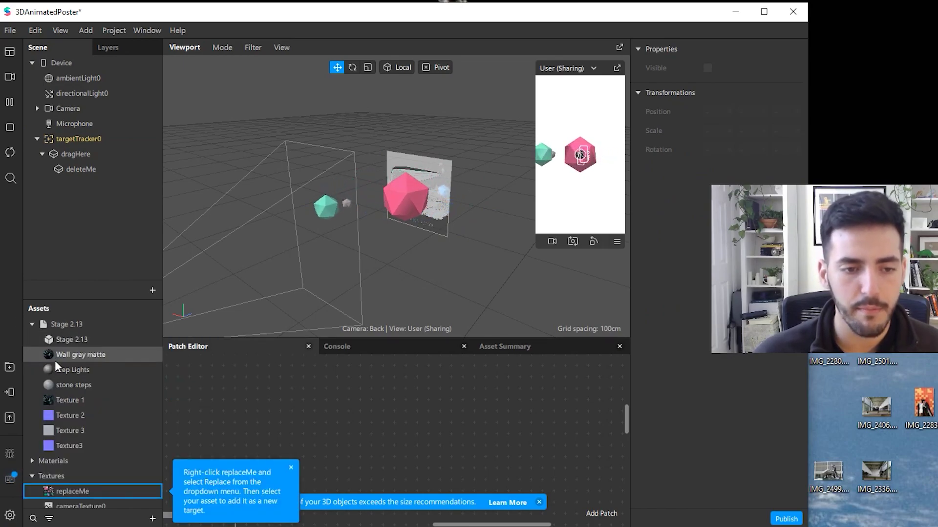
{"action": "left_click", "coordinate": [32, 324]}
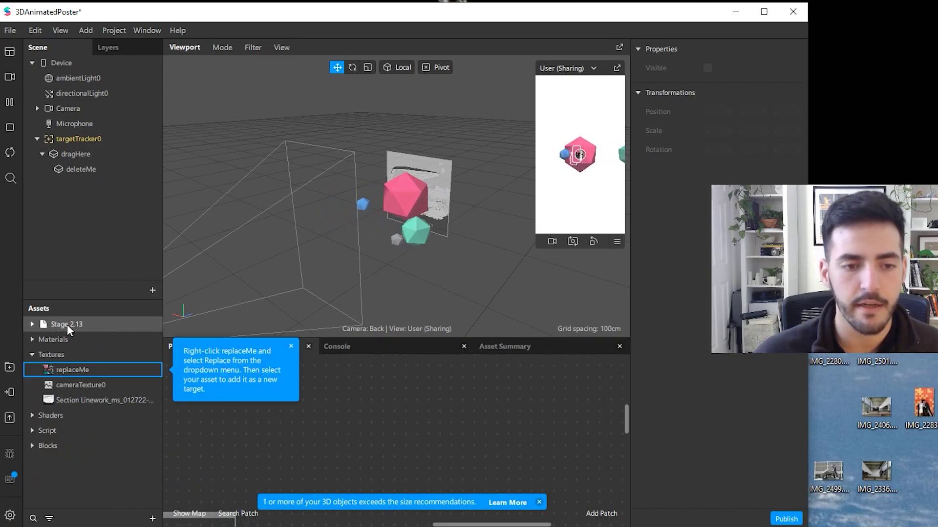
{"action": "left_click_drag", "start_coordinate": [66, 324], "coordinate": [70, 152]}
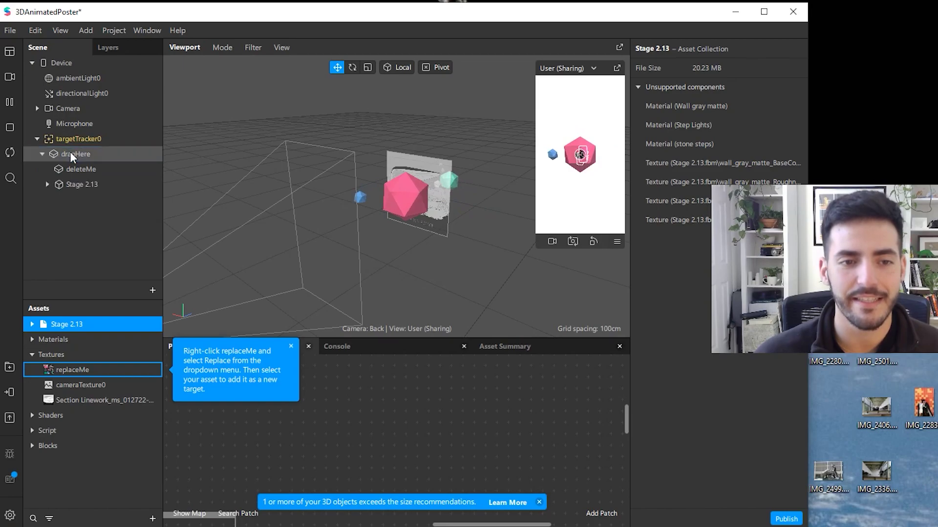
{"action": "left_click", "coordinate": [81, 169]}
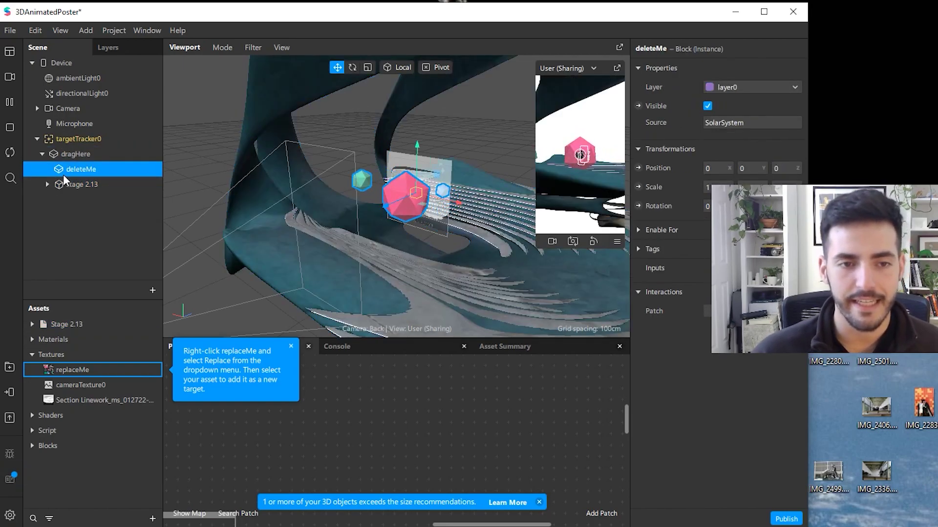
{"action": "key", "text": "Delete"}
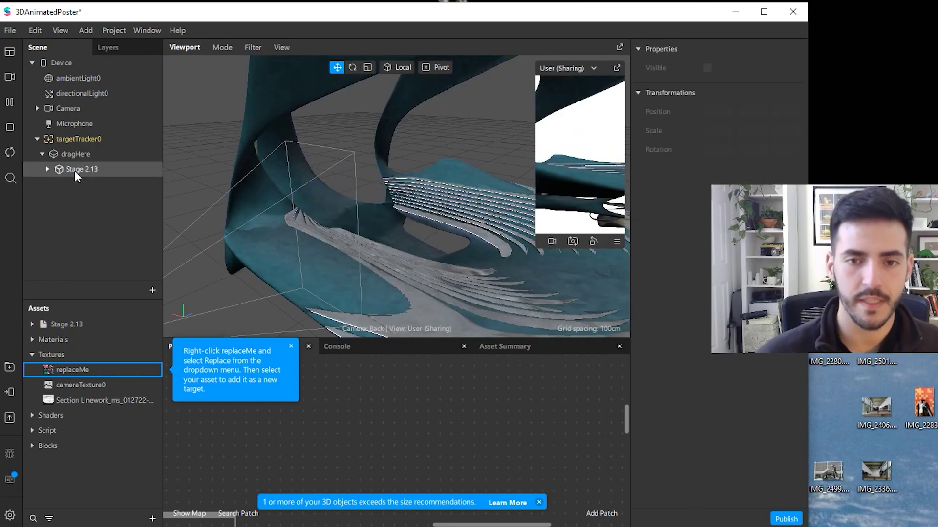
{"action": "scroll", "coordinate": [345, 216], "scroll_direction": "down", "scroll_amount": 5}
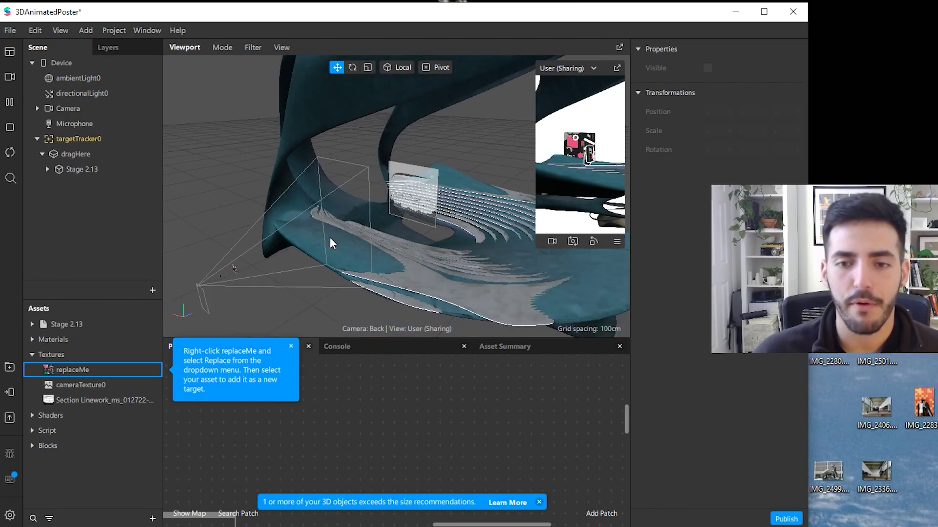
{"action": "scroll", "coordinate": [396, 211], "scroll_direction": "up", "scroll_amount": 5}
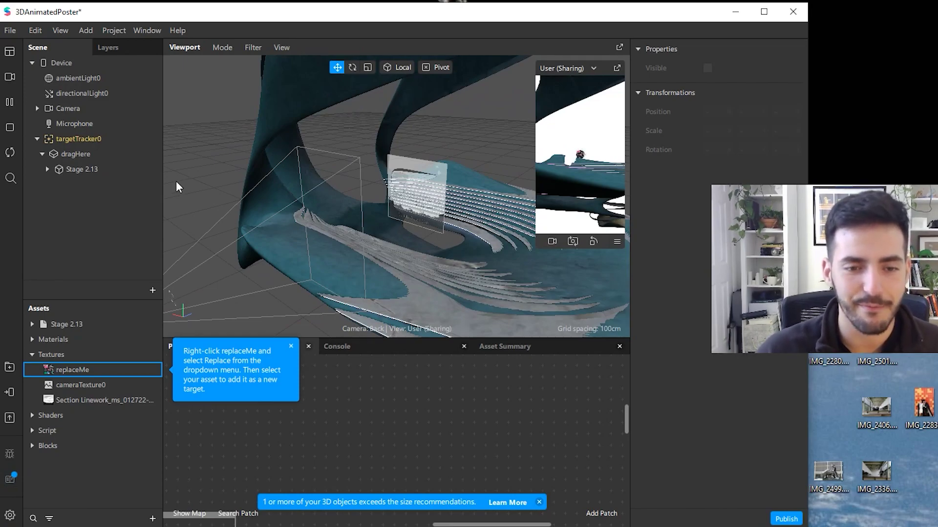
Select Stage 2.13, zoom in, and try the Rotate and Scale tools before returning to Move.
{"action": "left_click", "coordinate": [81, 170]}
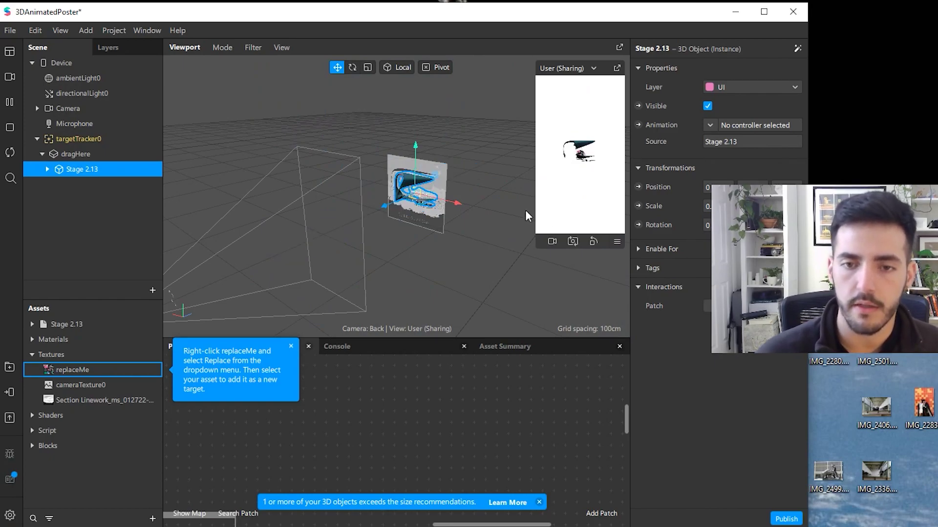
{"action": "scroll", "coordinate": [526, 215], "scroll_direction": "up", "scroll_amount": 5}
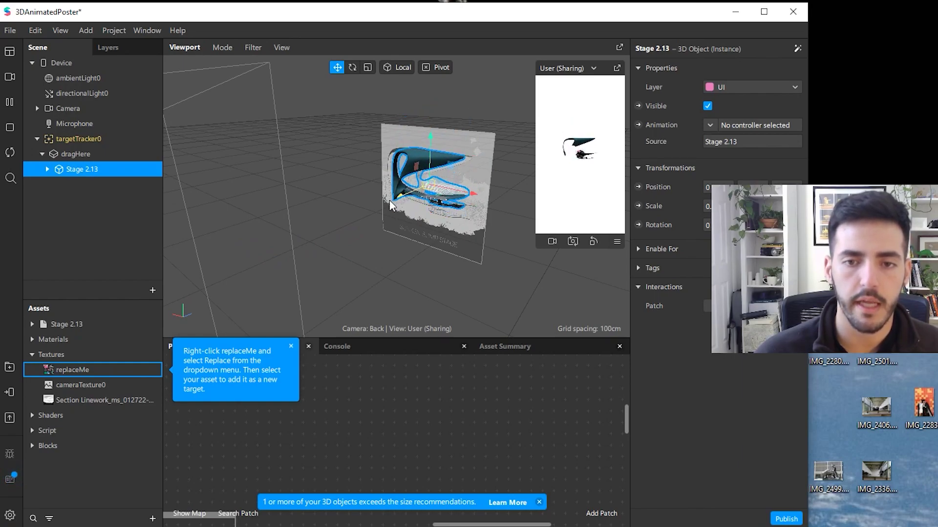
{"action": "left_click", "coordinate": [352, 68]}
{"action": "left_click", "coordinate": [368, 68]}
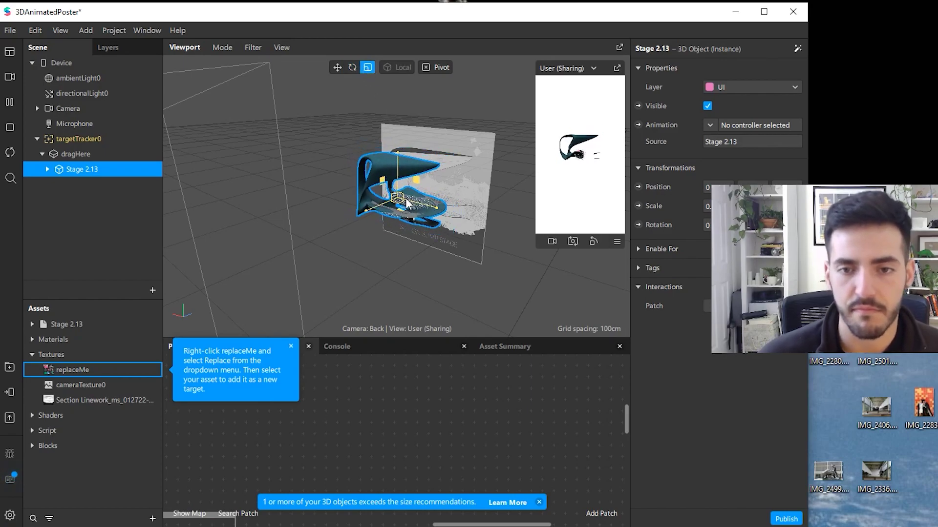
{"action": "left_click", "coordinate": [337, 68]}
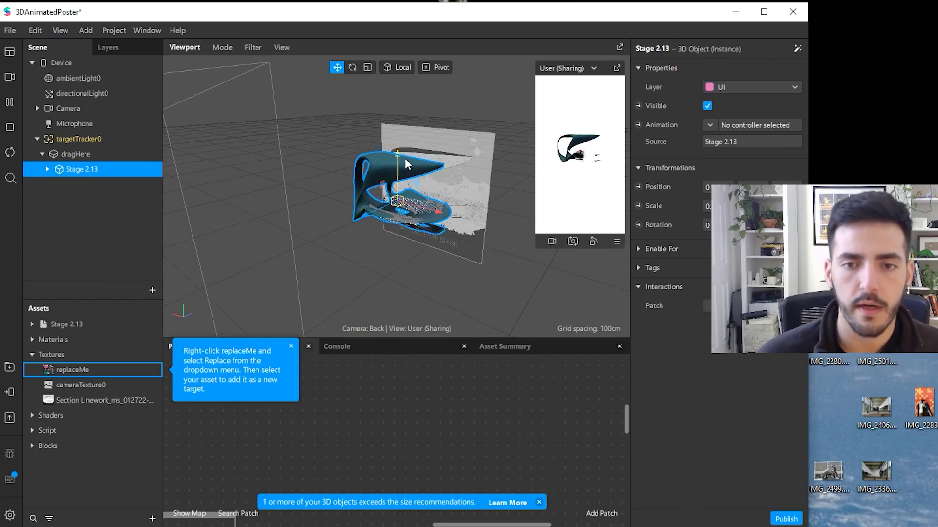
Reframe the viewport so the section poster sits centred.
{"action": "scroll", "coordinate": [409, 166], "scroll_direction": "up", "scroll_amount": 5}
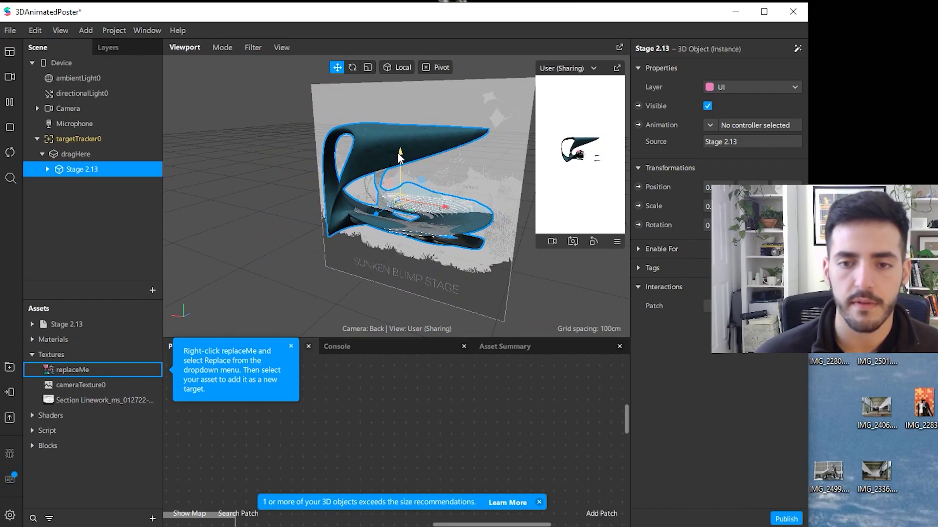
{"action": "left_click", "coordinate": [367, 66]}
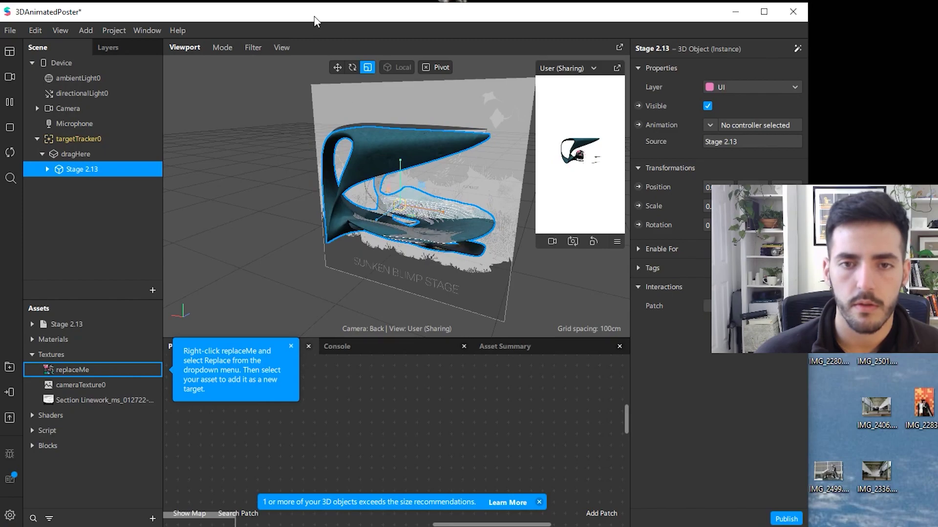
{"action": "left_click", "coordinate": [337, 68]}
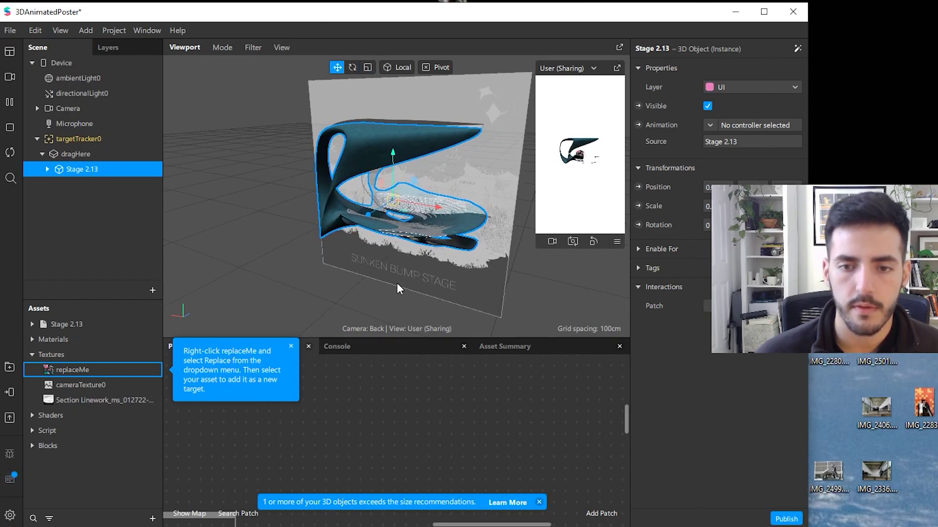
{"action": "middle_click_drag", "start_coordinate": [408, 268], "coordinate": [473, 278]}
{"action": "left_click_drag", "start_coordinate": [474, 279], "coordinate": [372, 264]}
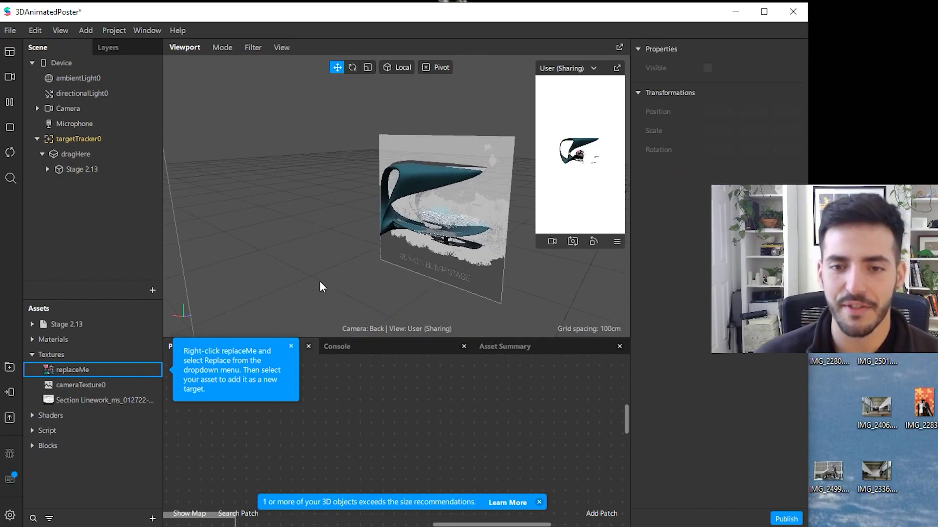
{"action": "left_click_drag", "start_coordinate": [319, 280], "coordinate": [326, 194]}
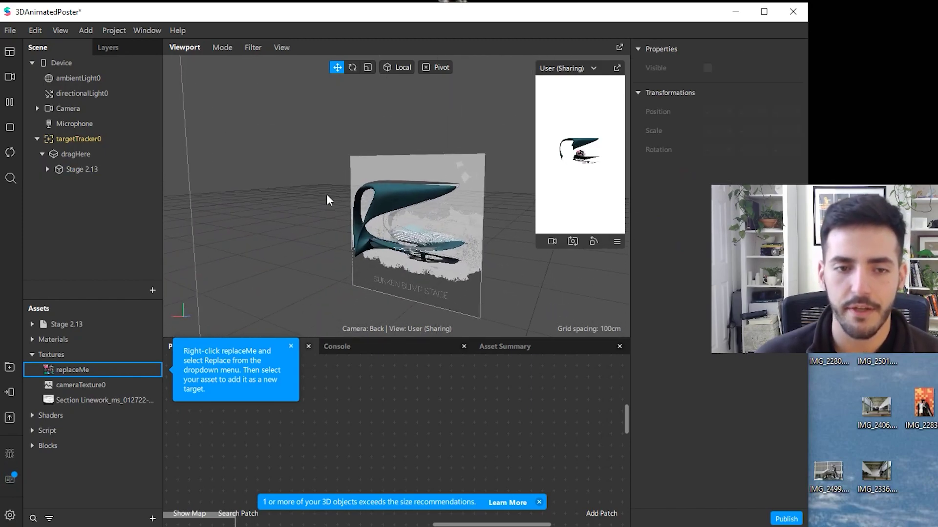
Slide and lower the Stage 2.13 model in front of the poster.
{"action": "left_click", "coordinate": [81, 168]}
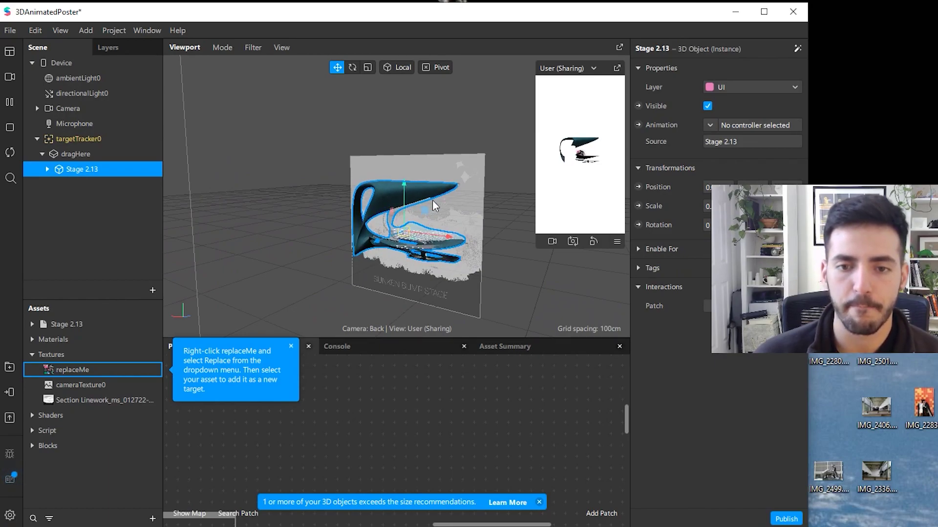
{"action": "scroll", "coordinate": [426, 205], "scroll_direction": "up", "scroll_amount": 3}
{"action": "right_click_drag", "start_coordinate": [414, 255], "coordinate": [390, 183]}
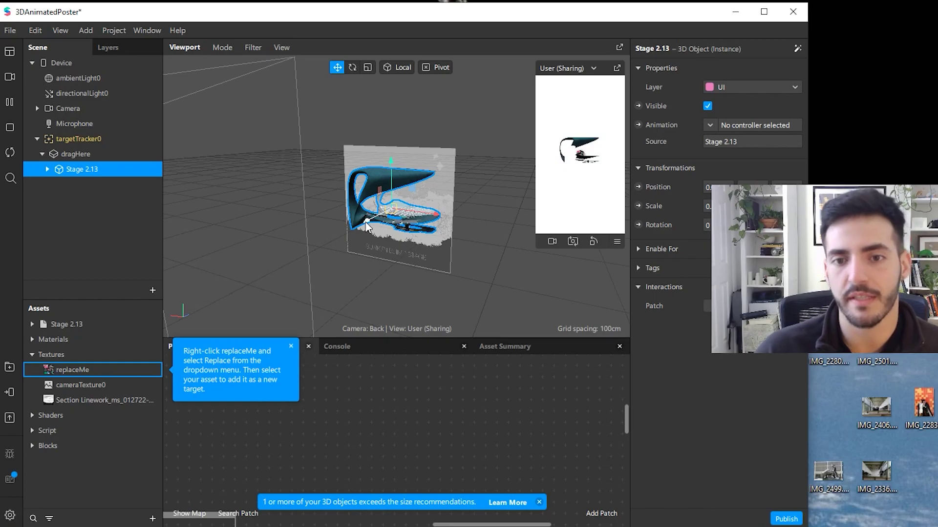
{"action": "left_click_drag", "start_coordinate": [366, 226], "coordinate": [336, 232]}
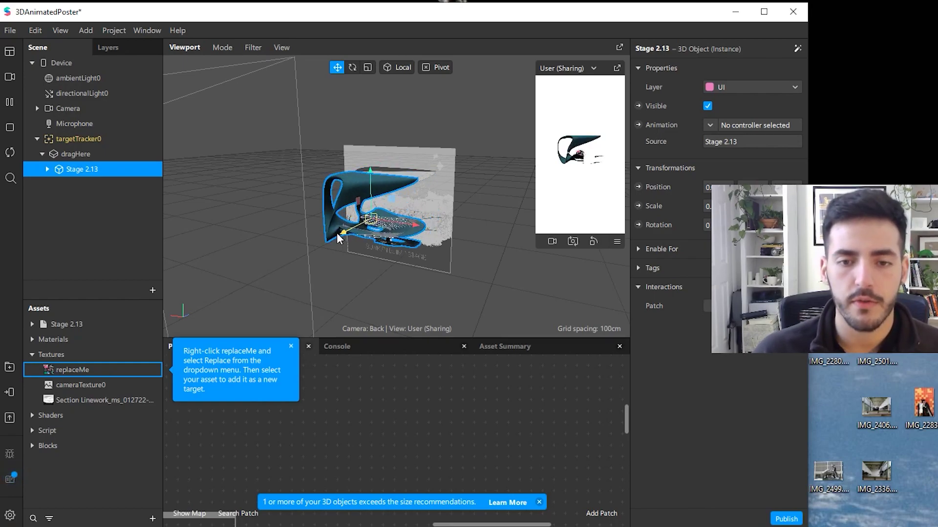
{"action": "left_click_drag", "start_coordinate": [371, 182], "coordinate": [379, 219]}
{"action": "left_click_drag", "start_coordinate": [347, 279], "coordinate": [353, 277]}
{"action": "right_click_drag", "start_coordinate": [434, 242], "coordinate": [391, 257]}
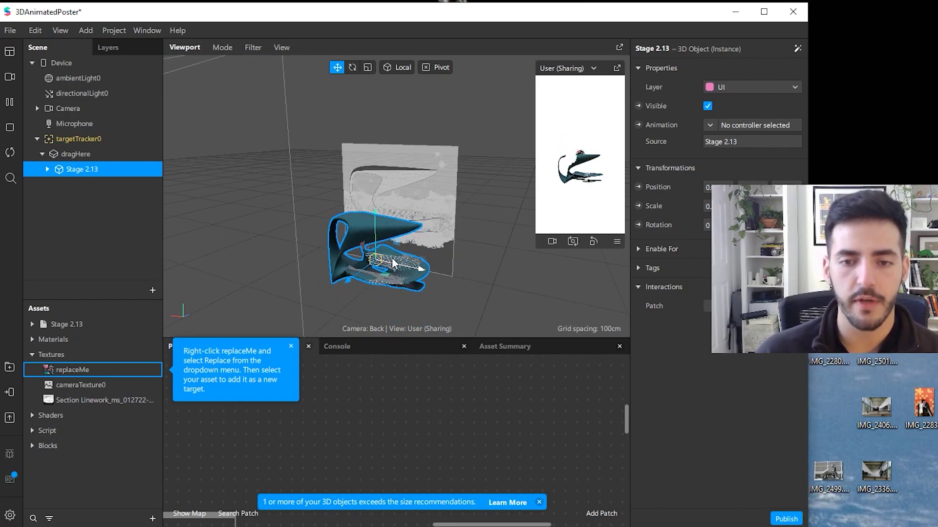
Shrink the stage model with the Scale tool and dismiss the replaceMe tip.
{"action": "left_click", "coordinate": [367, 67]}
{"action": "left_click_drag", "start_coordinate": [378, 270], "coordinate": [377, 302]}
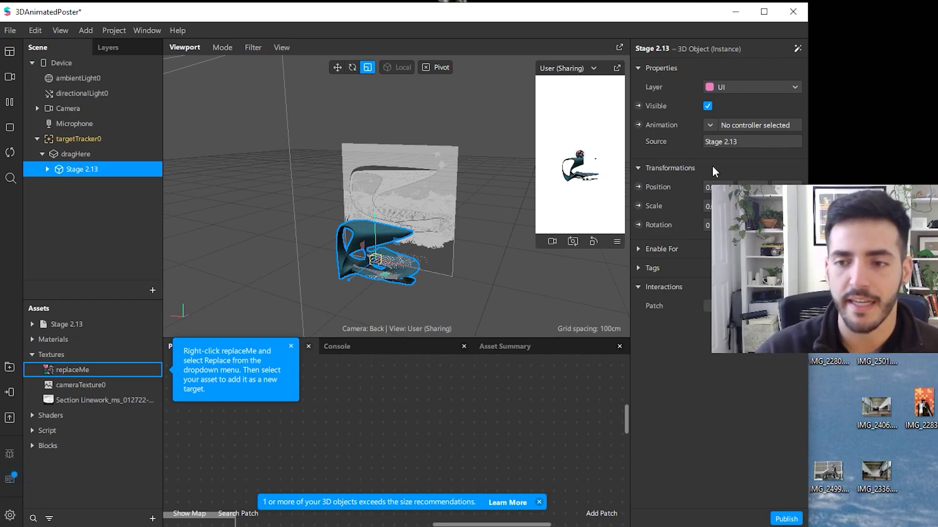
{"action": "left_click", "coordinate": [291, 346]}
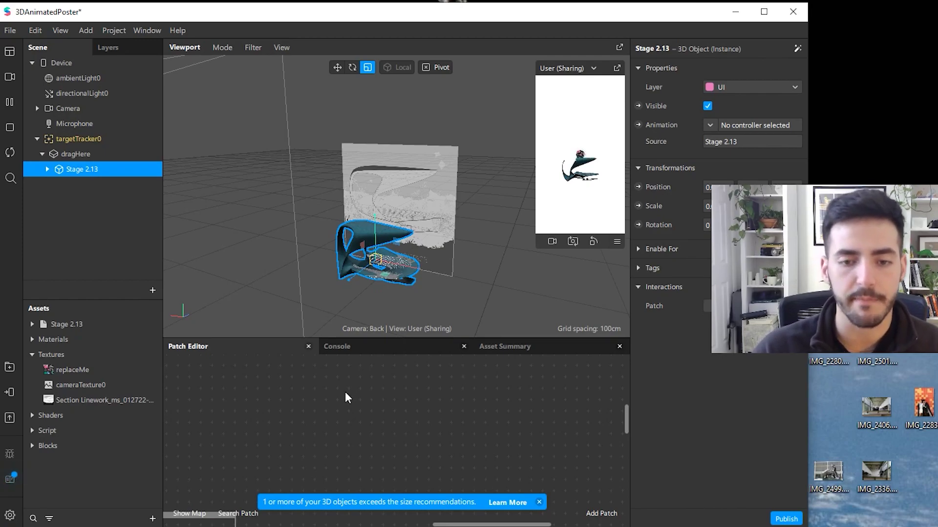
Add a Stage 2.13 3D Rotation patch to the patch graph.
{"action": "left_click", "coordinate": [637, 224]}
{"action": "scroll", "coordinate": [345, 429], "scroll_direction": "down", "scroll_amount": 5}
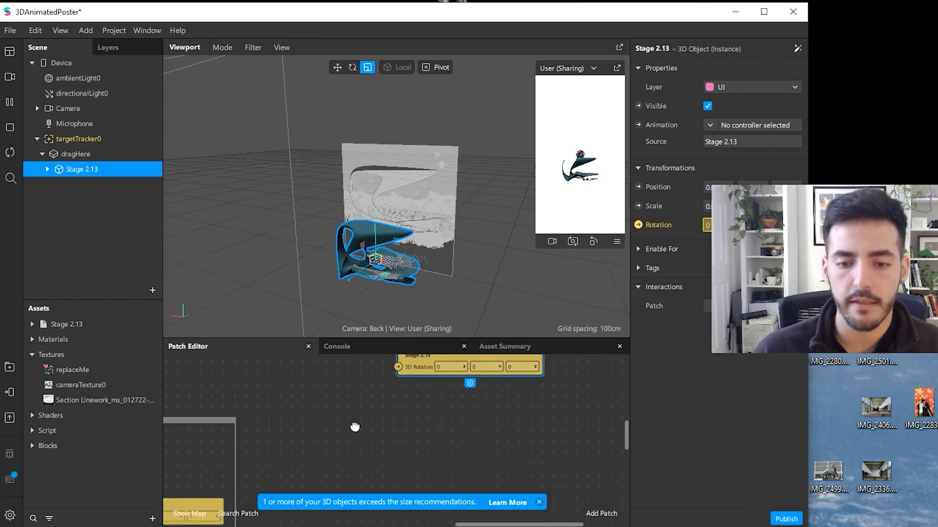
{"action": "scroll", "coordinate": [345, 429], "scroll_direction": "up", "scroll_amount": 6}
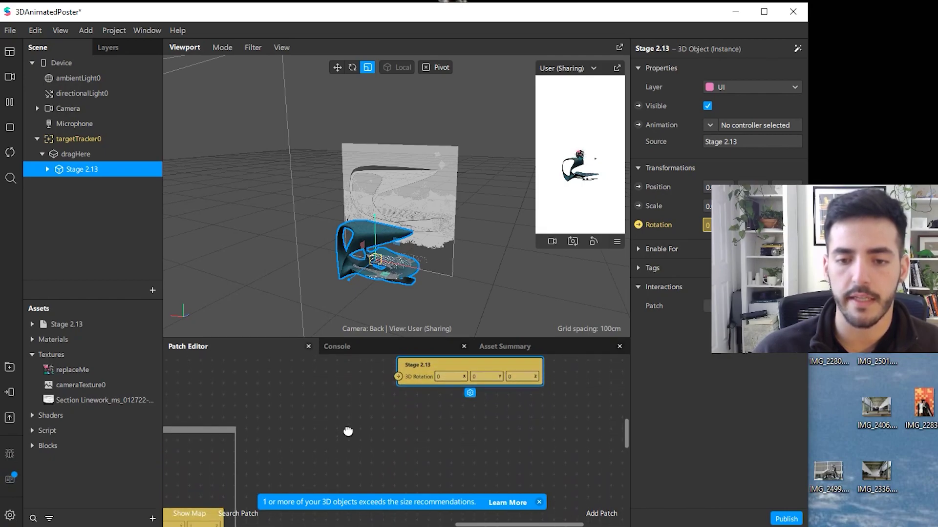
{"action": "scroll", "coordinate": [366, 435], "scroll_direction": "down", "scroll_amount": 1}
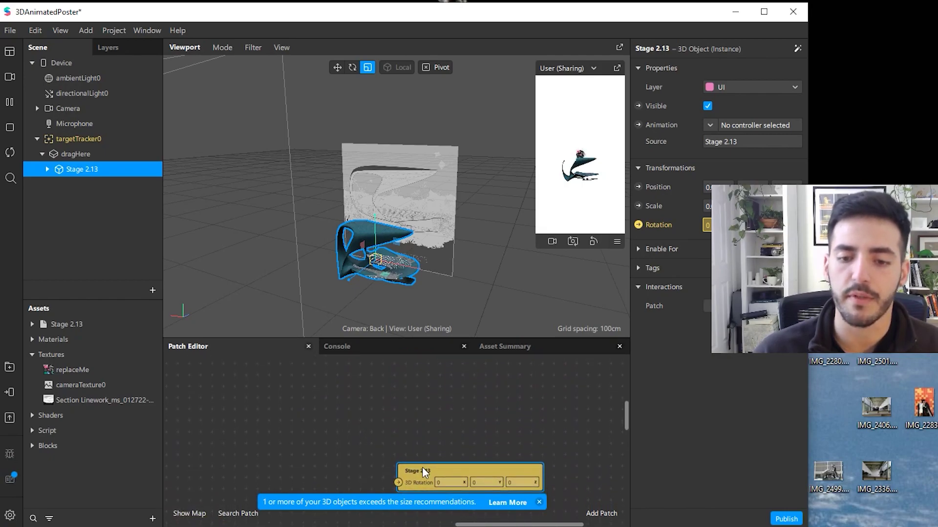
{"action": "left_click_drag", "start_coordinate": [422, 467], "coordinate": [476, 412]}
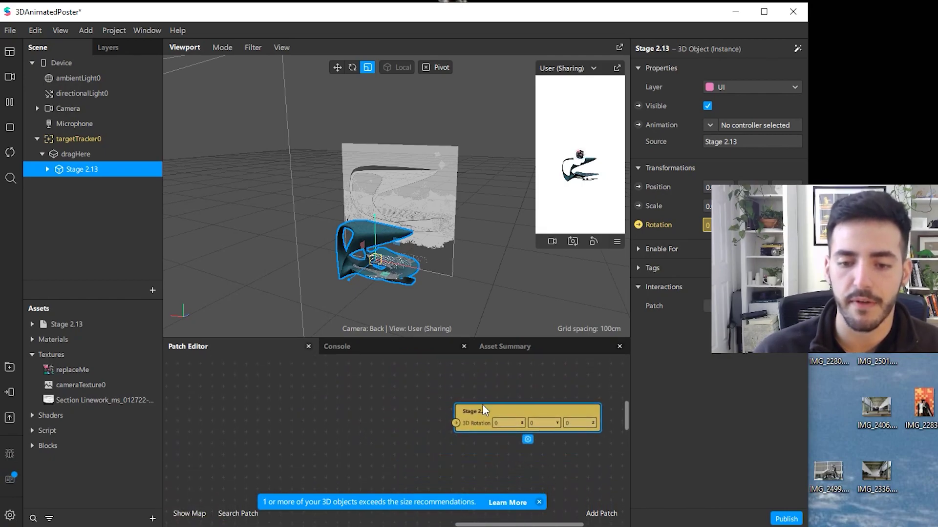
Place a Loop Animation patch left of Stage 2.13 with Duration 10.
{"action": "left_click", "coordinate": [594, 515]}
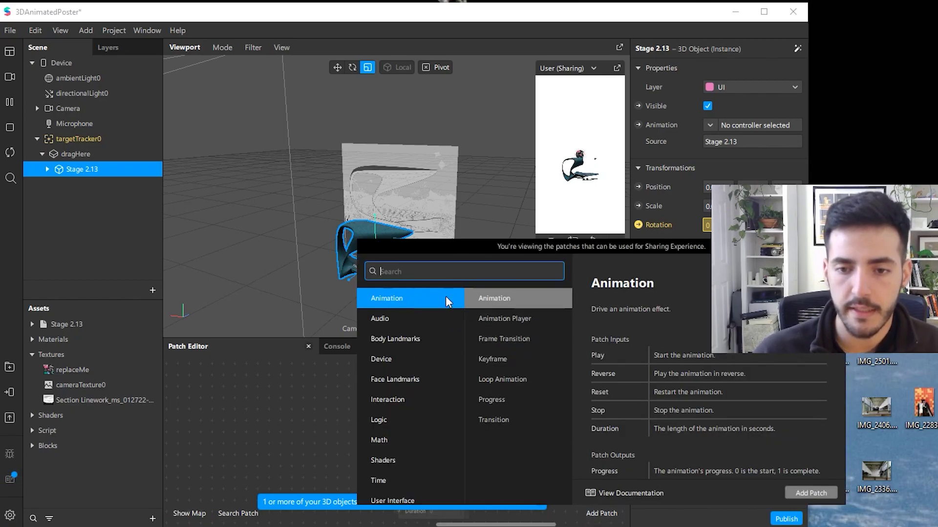
{"action": "left_click", "coordinate": [508, 380]}
{"action": "left_click", "coordinate": [810, 493]}
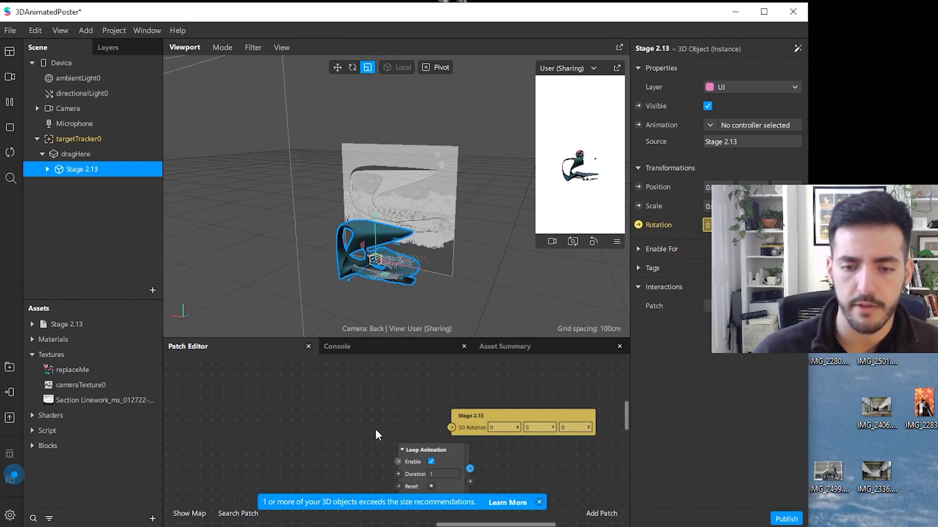
{"action": "left_click_drag", "start_coordinate": [420, 446], "coordinate": [264, 393]}
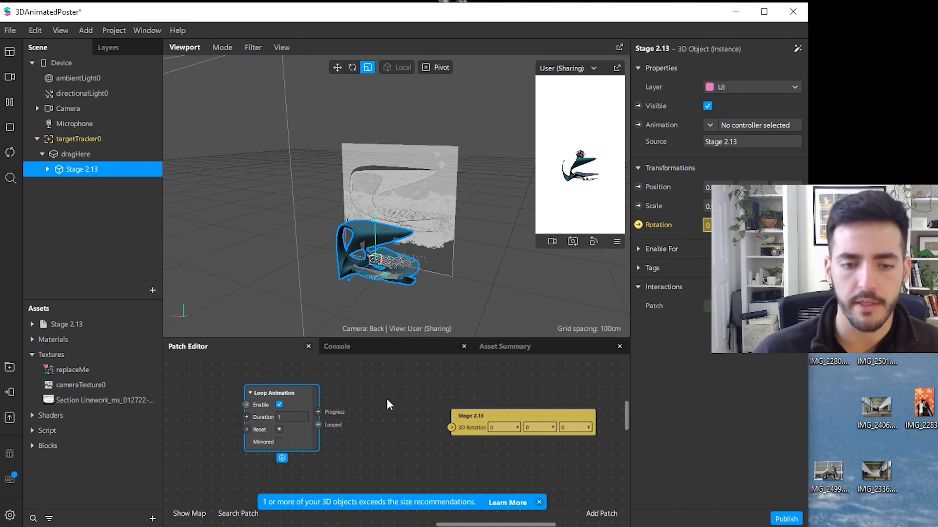
{"action": "left_click", "coordinate": [276, 417]}
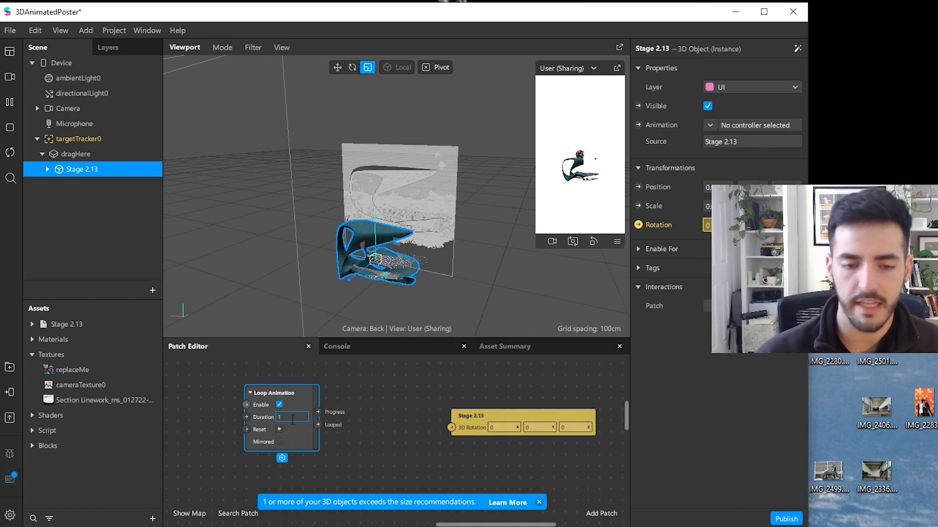
{"action": "left_click", "coordinate": [371, 397]}
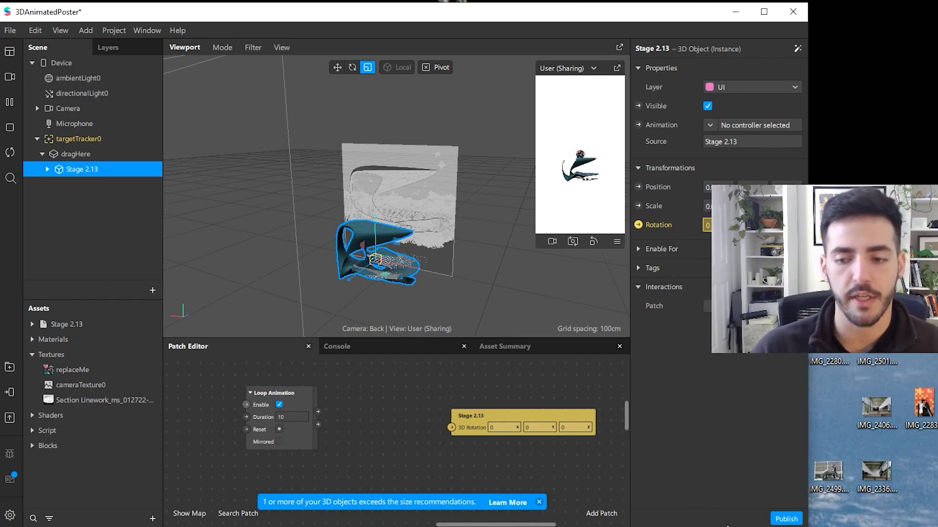
Place a Transition patch between Loop Animation and the Stage 2.13 patch.
{"action": "left_click", "coordinate": [597, 516]}
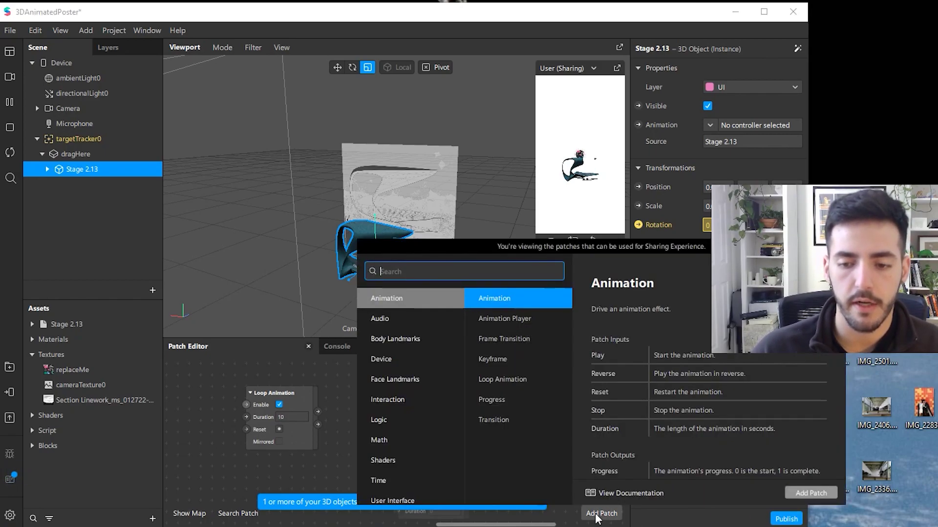
{"action": "left_click", "coordinate": [495, 421]}
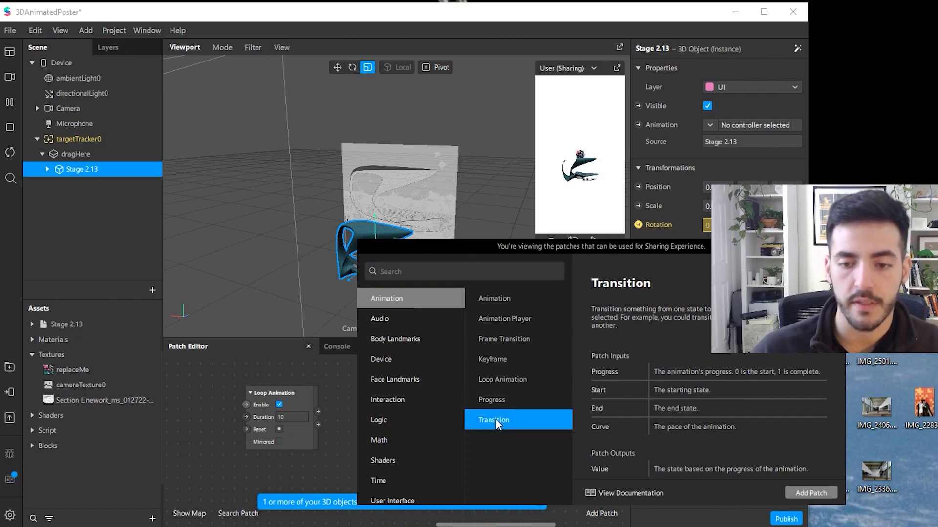
{"action": "left_click", "coordinate": [809, 493]}
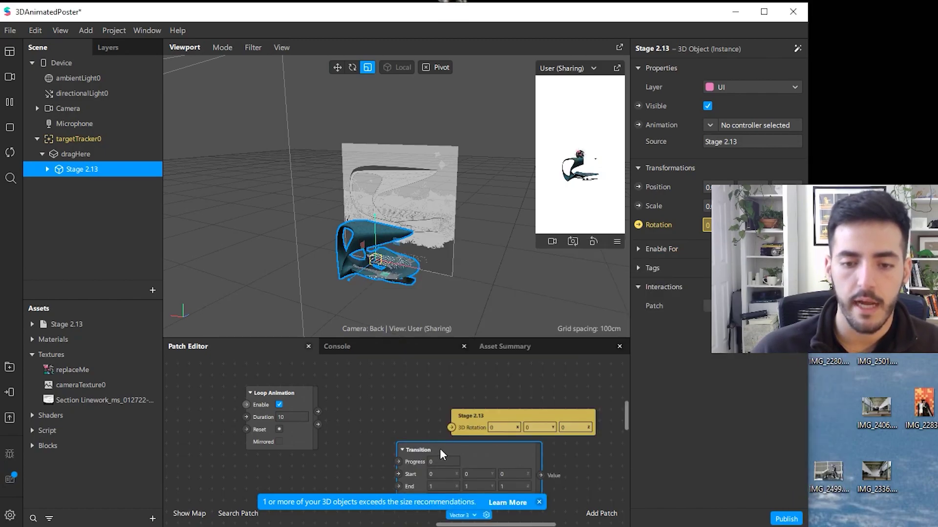
{"action": "left_click", "coordinate": [364, 386]}
{"action": "left_click_drag", "start_coordinate": [494, 409], "coordinate": [545, 407]}
{"action": "left_click", "coordinate": [391, 463]}
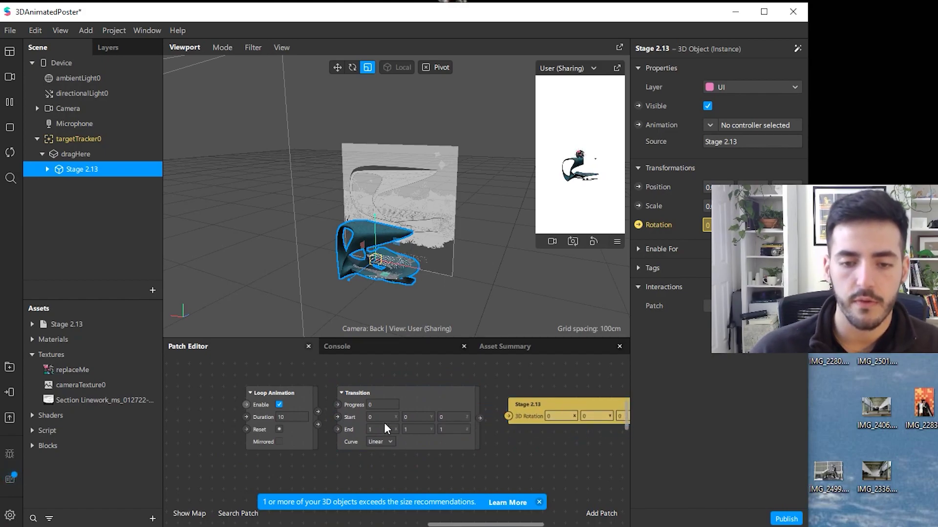
Set the Transition's End value to 0, 360, 0.
{"action": "left_click", "coordinate": [378, 429]}
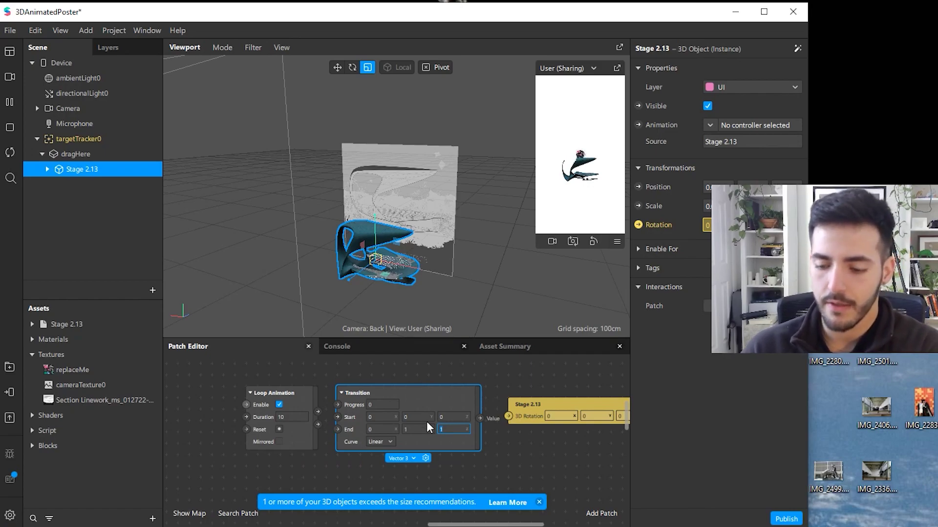
{"action": "type", "text": "0"}
{"action": "key", "text": "Return"}
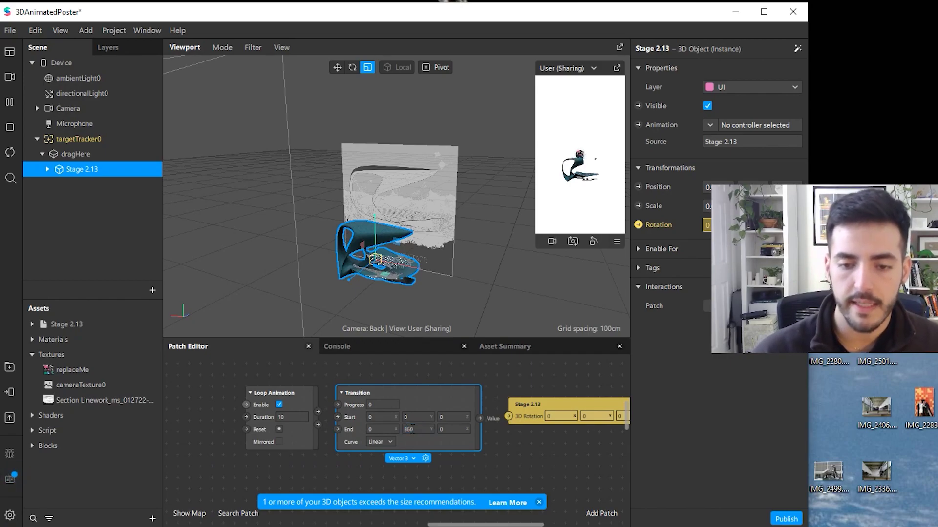
{"action": "left_click", "coordinate": [503, 376]}
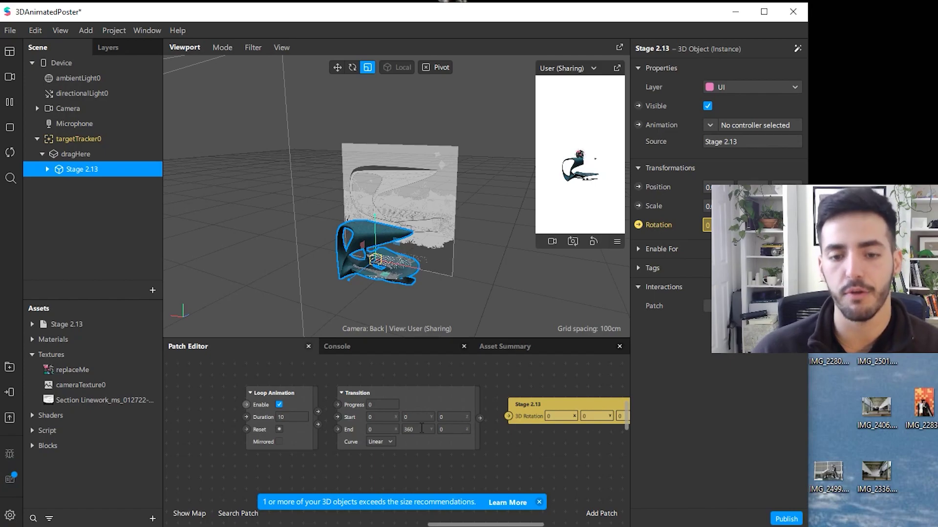
Chain Loop Animation into Transition into Stage 2.13's 3D Rotation, with a 25-second loop.
{"action": "left_click_drag", "start_coordinate": [318, 412], "coordinate": [337, 405]}
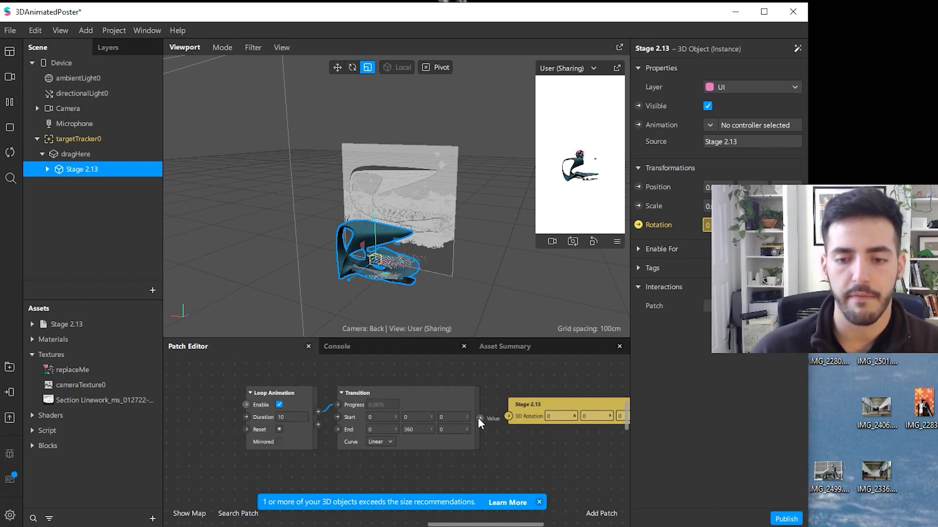
{"action": "left_click_drag", "start_coordinate": [479, 418], "coordinate": [507, 416]}
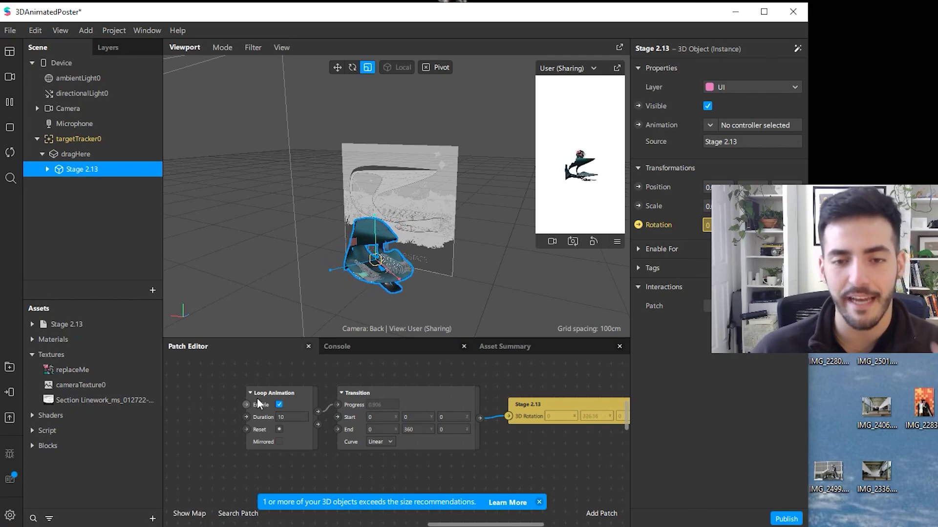
{"action": "left_click", "coordinate": [292, 417]}
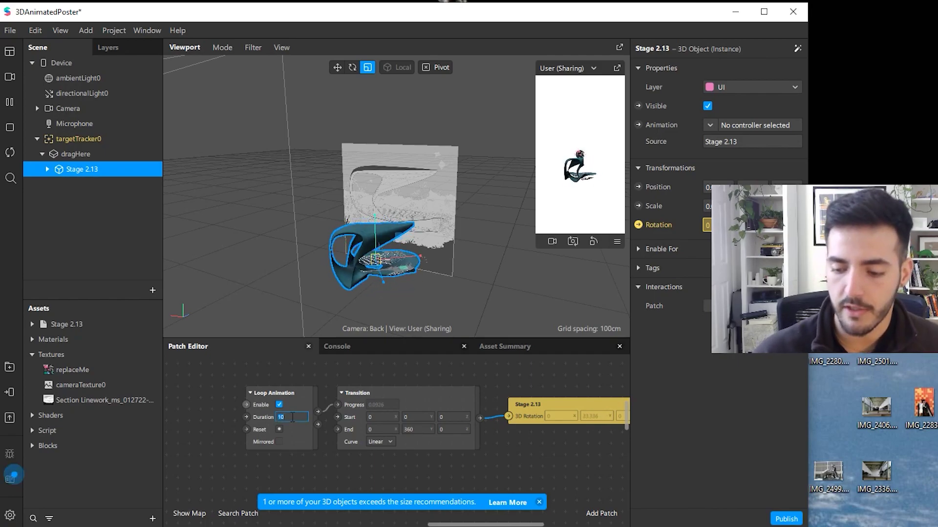
{"action": "type", "text": "5"}
{"action": "key", "text": "Return"}
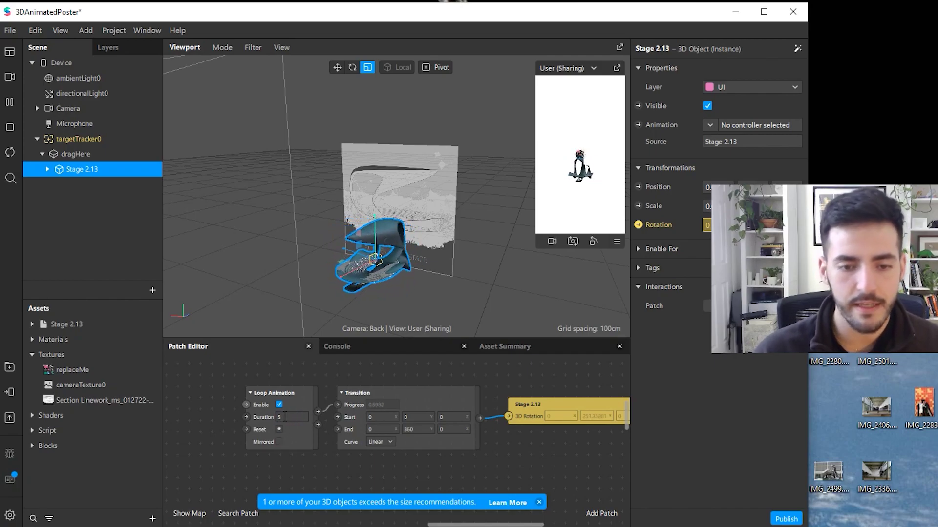
{"action": "left_click", "coordinate": [285, 417]}
{"action": "type", "text": "25"}
{"action": "key", "text": "Return"}
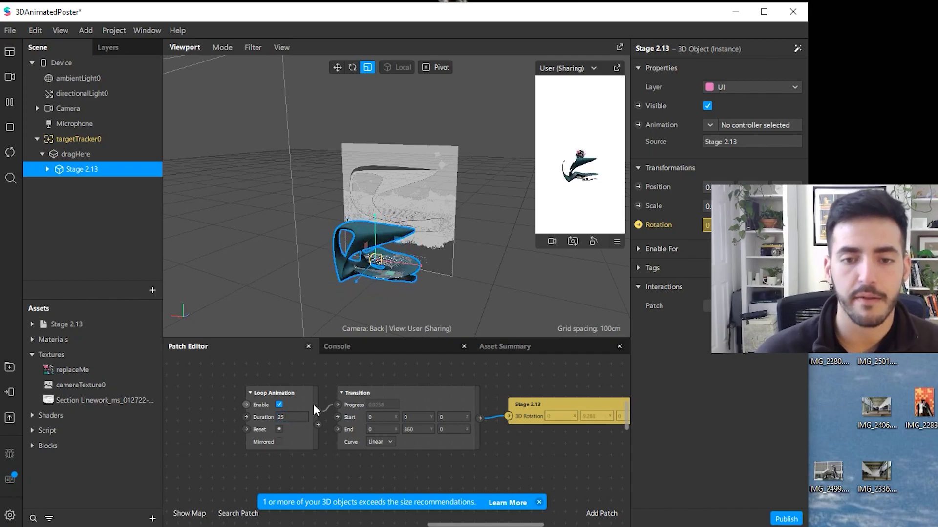
Change the Transition's End Y to -360 to reverse the spin.
{"action": "left_click", "coordinate": [421, 430]}
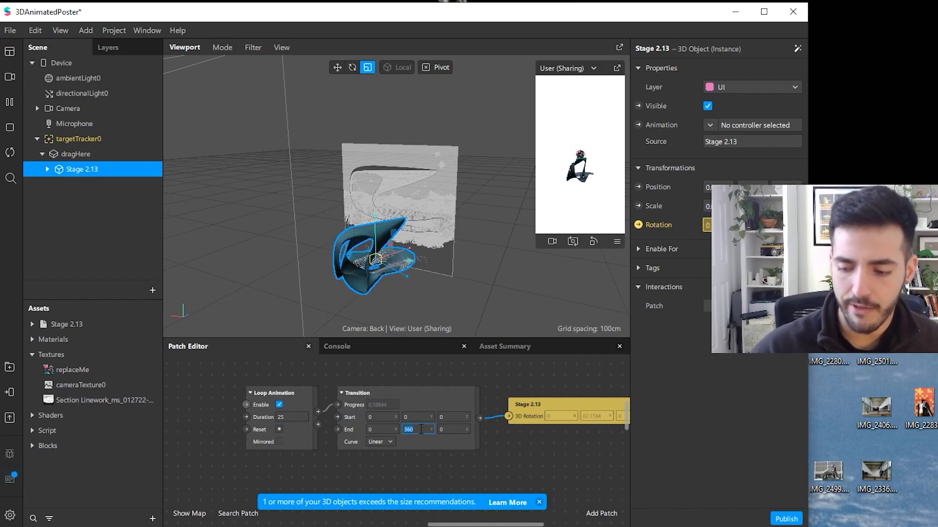
{"action": "type", "text": "-360"}
{"action": "key", "text": "Return"}
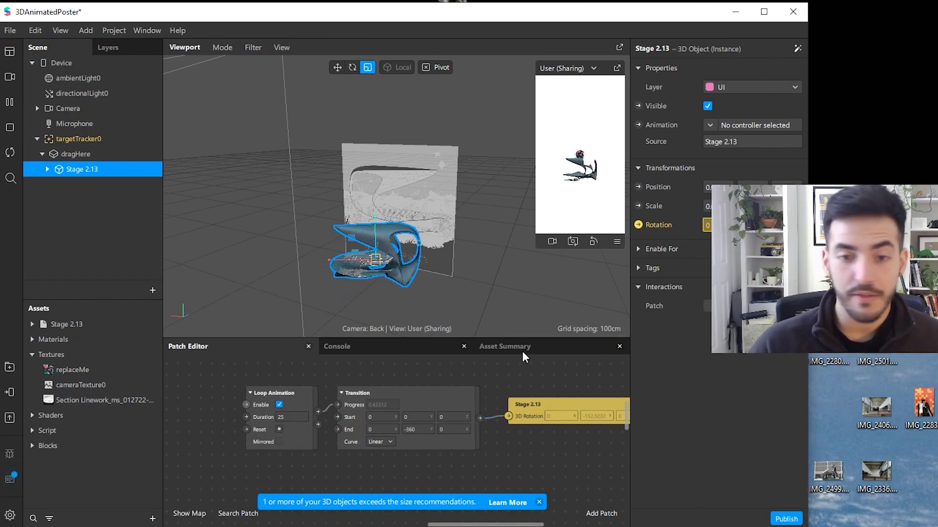
{"action": "left_click", "coordinate": [500, 311]}
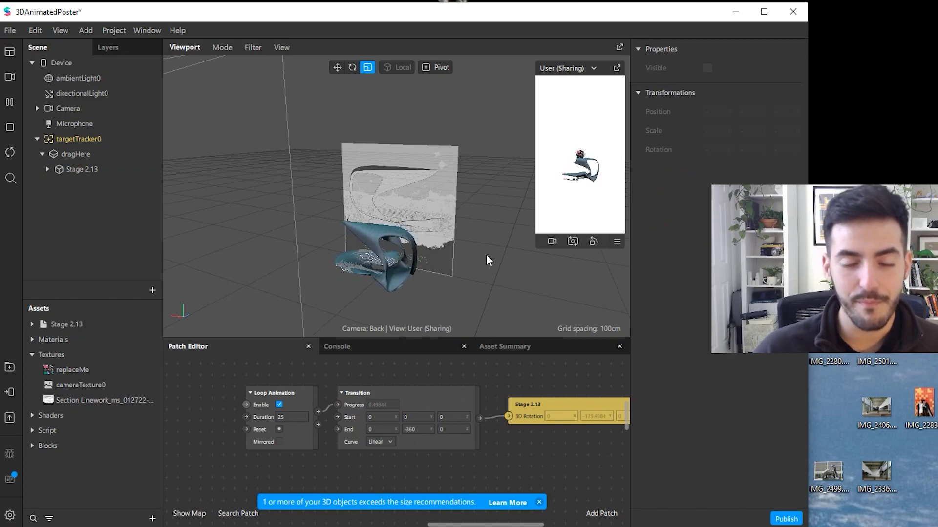
Bring up the Test on device panel from the left toolbar.
{"action": "left_click_drag", "start_coordinate": [488, 261], "coordinate": [315, 222]}
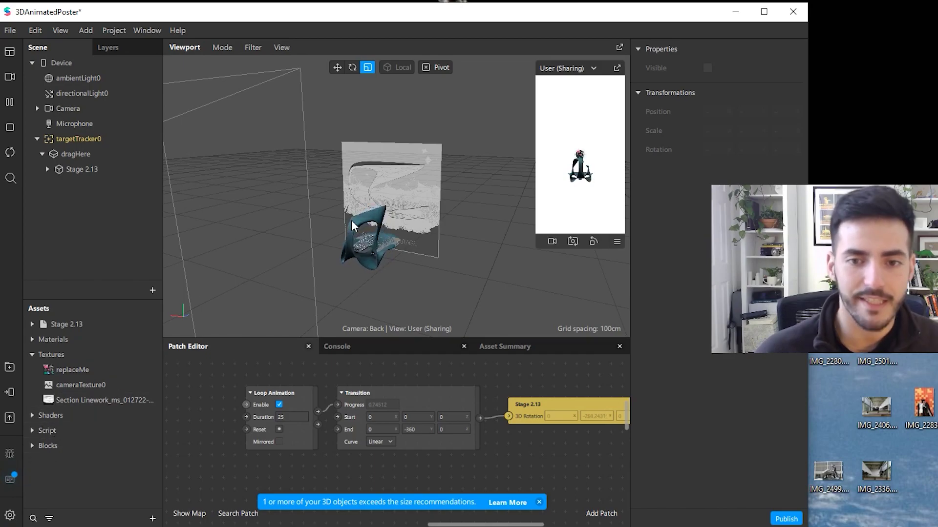
{"action": "left_click", "coordinate": [9, 393]}
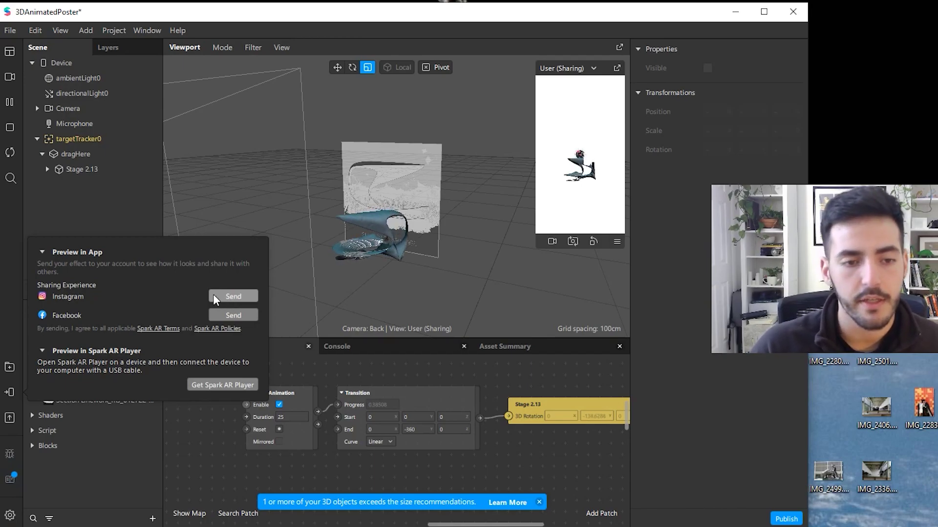
Send the rotating poster effect to Instagram for preview.
{"action": "left_click", "coordinate": [236, 297]}
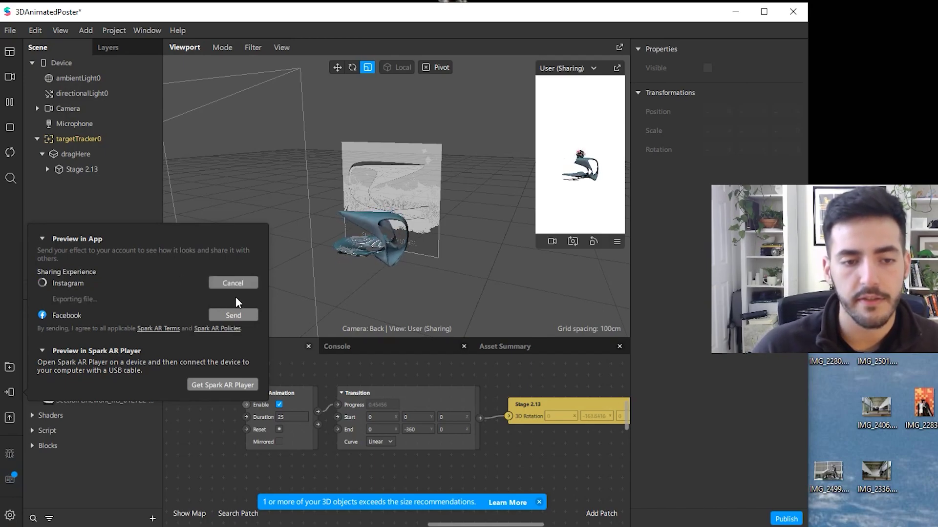